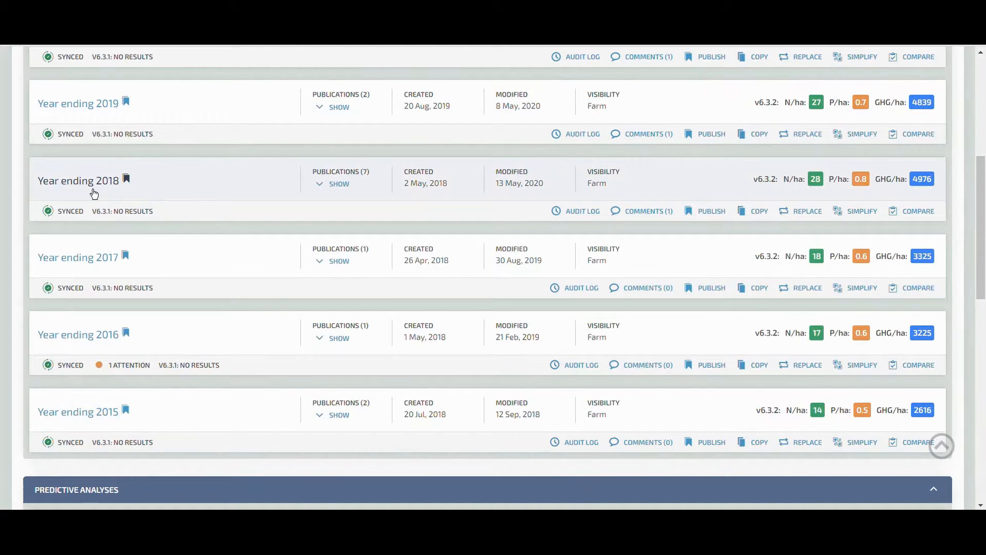
Open the Year ending 2018 analysis and review the farm's pasture blocks and other blocks.
{"action": "left_click", "coordinate": [94, 193]}
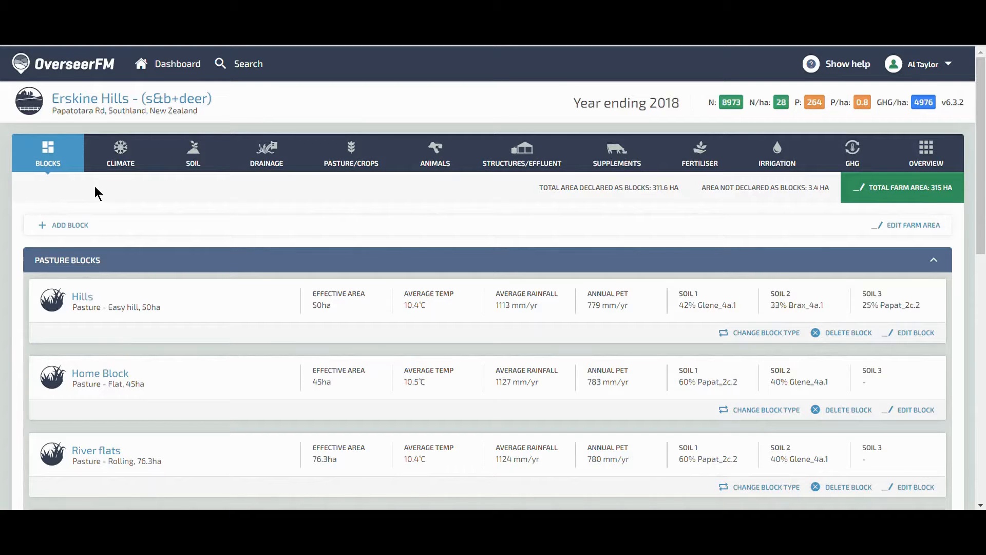
{"action": "scroll", "coordinate": [94, 186], "scroll_direction": "down", "scroll_amount": 3}
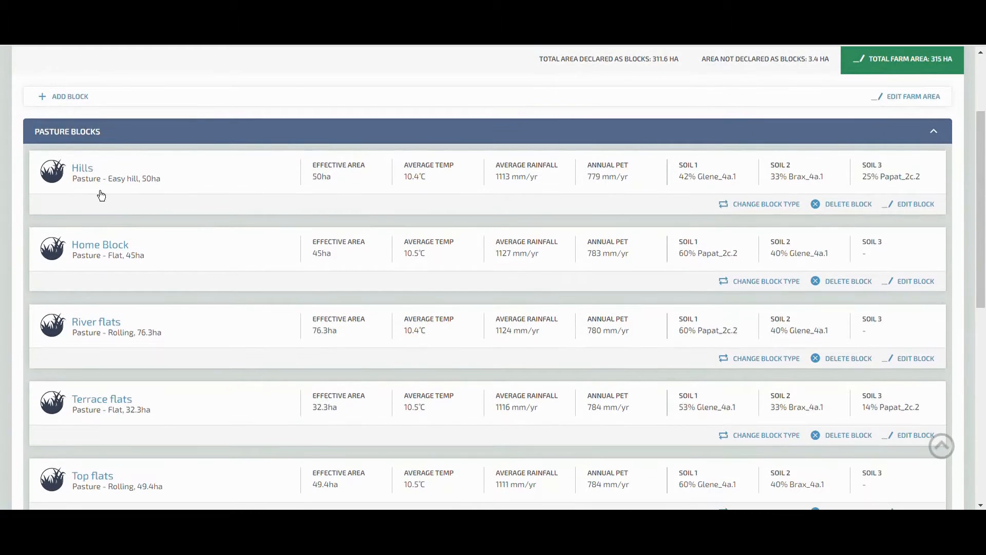
{"action": "scroll", "coordinate": [102, 195], "scroll_direction": "down", "scroll_amount": 3}
{"action": "scroll", "coordinate": [102, 196], "scroll_direction": "up", "scroll_amount": 1}
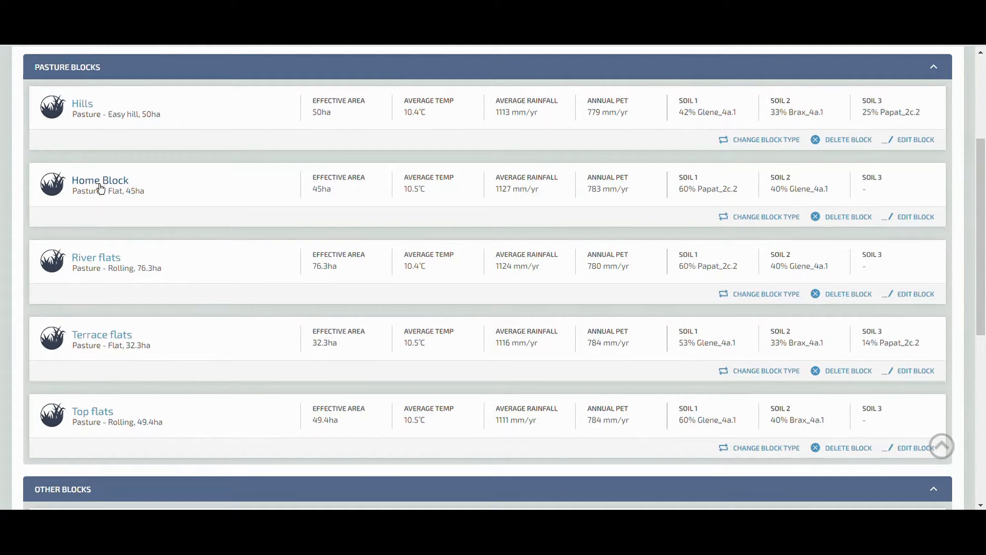
{"action": "scroll", "coordinate": [136, 273], "scroll_direction": "down", "scroll_amount": 5}
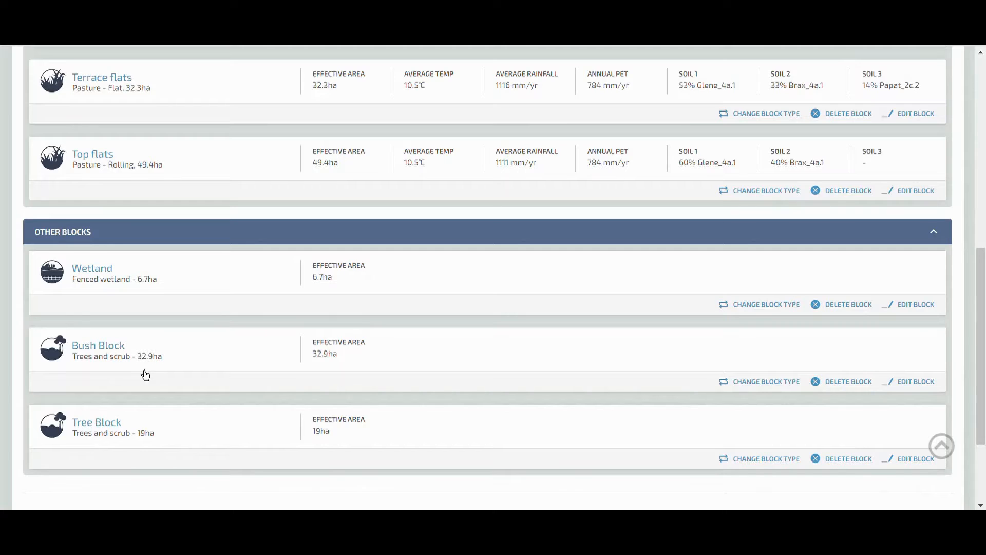
{"action": "scroll", "coordinate": [145, 376], "scroll_direction": "up", "scroll_amount": 5}
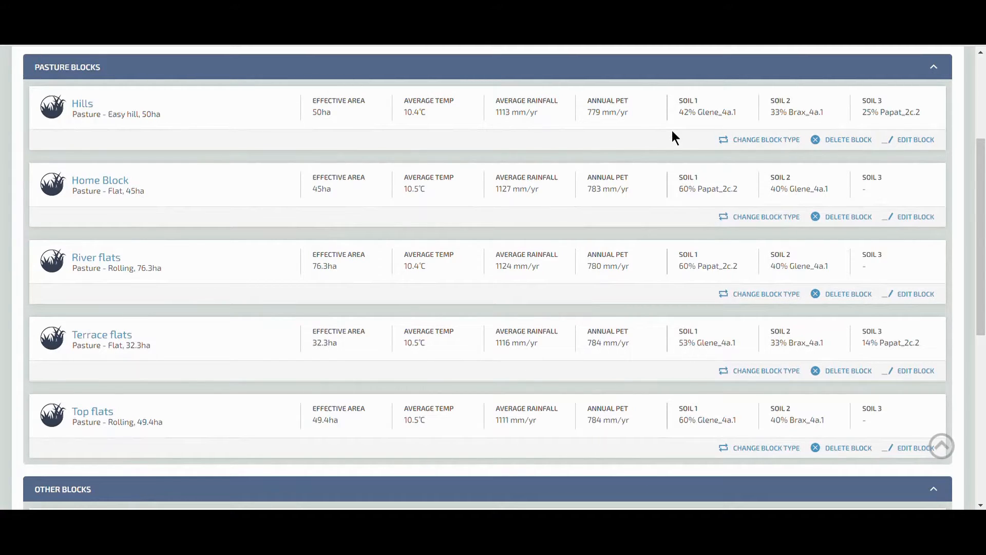
{"action": "scroll", "coordinate": [672, 139], "scroll_direction": "up", "scroll_amount": 3}
Review the climate details per block, then the farm soils and soil tests.
{"action": "left_click", "coordinate": [137, 109]}
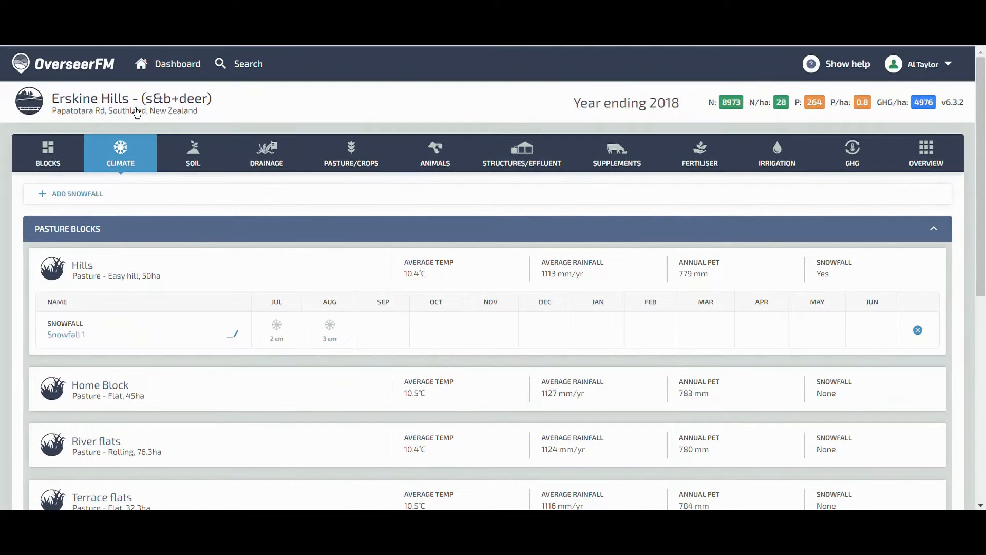
{"action": "scroll", "coordinate": [198, 198], "scroll_direction": "down", "scroll_amount": 1}
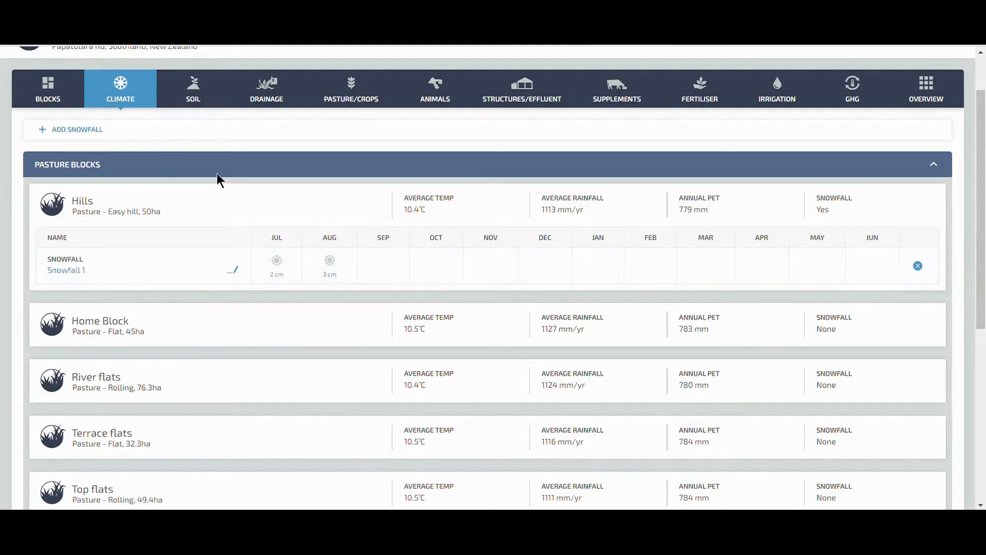
{"action": "left_click", "coordinate": [204, 109]}
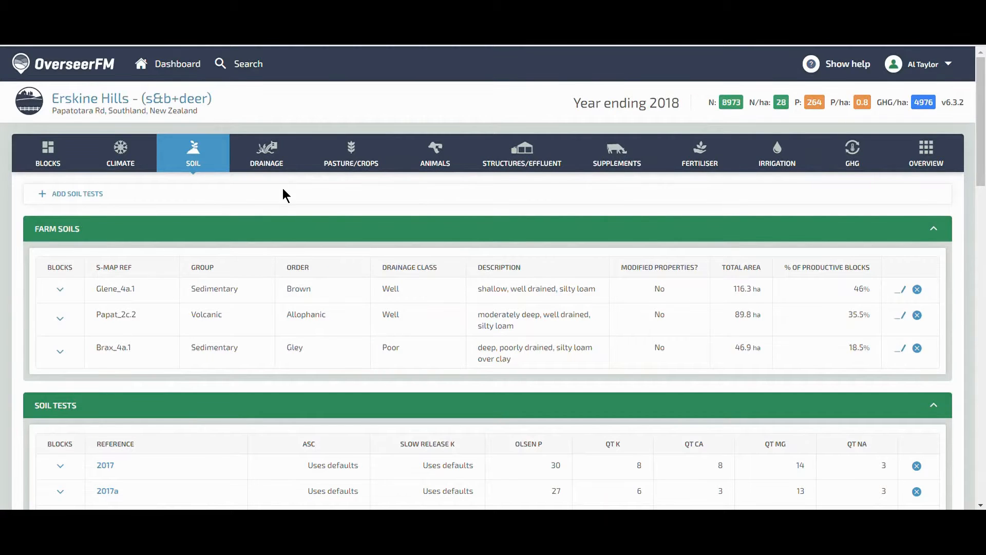
{"action": "scroll", "coordinate": [282, 193], "scroll_direction": "down", "scroll_amount": 3}
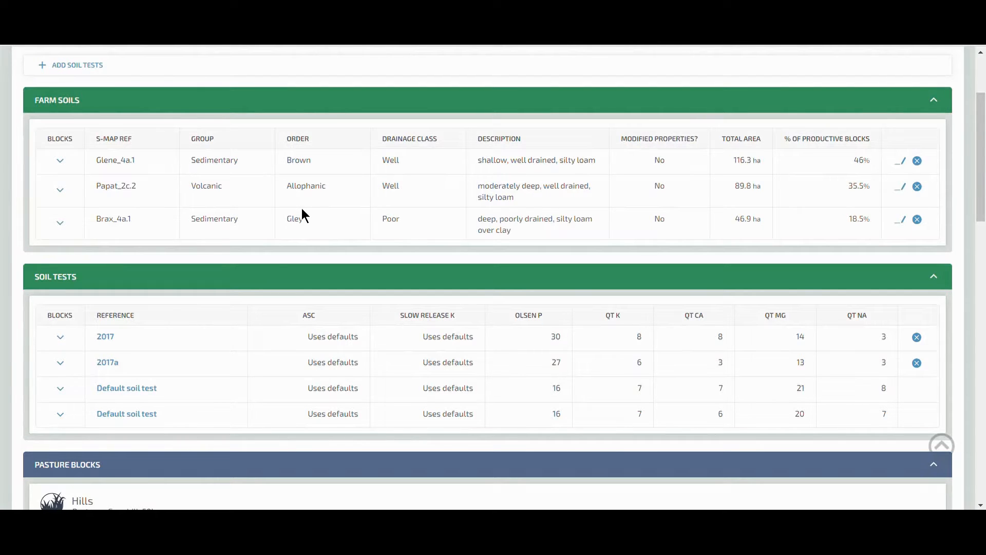
{"action": "scroll", "coordinate": [301, 208], "scroll_direction": "down", "scroll_amount": 4}
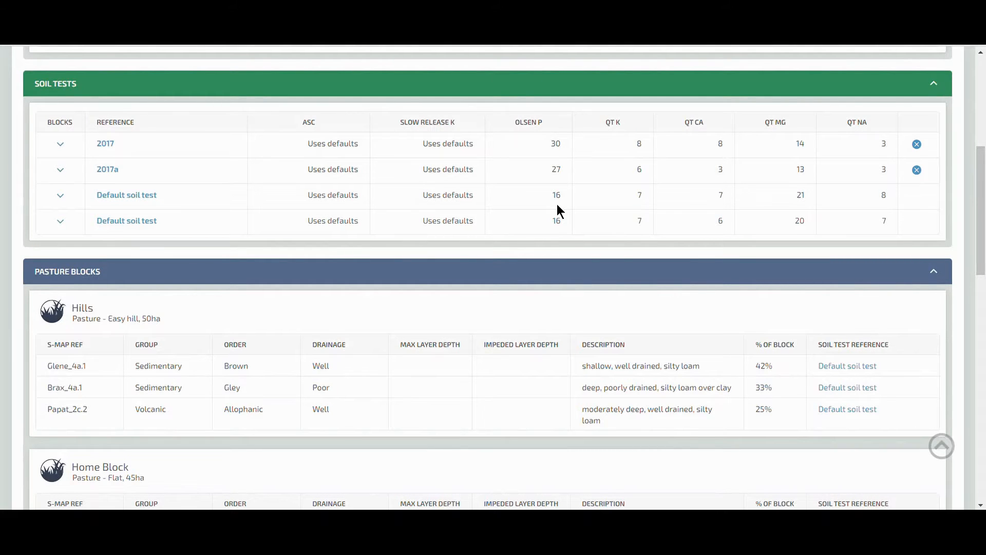
{"action": "scroll", "coordinate": [557, 204], "scroll_direction": "up", "scroll_amount": 6}
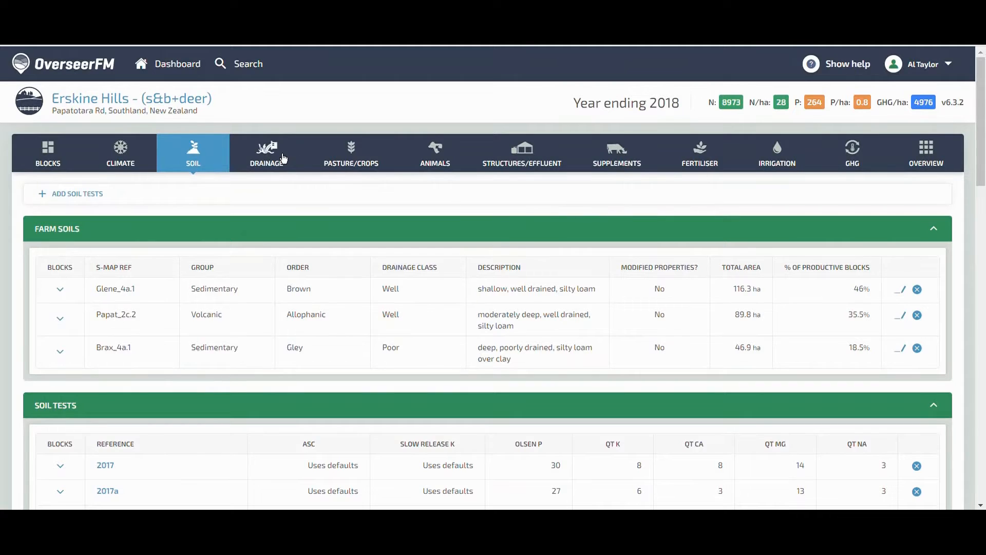
Review the drainage section with its wetland and pasture blocks.
{"action": "left_click", "coordinate": [283, 157]}
{"action": "scroll", "coordinate": [442, 198], "scroll_direction": "down", "scroll_amount": 3}
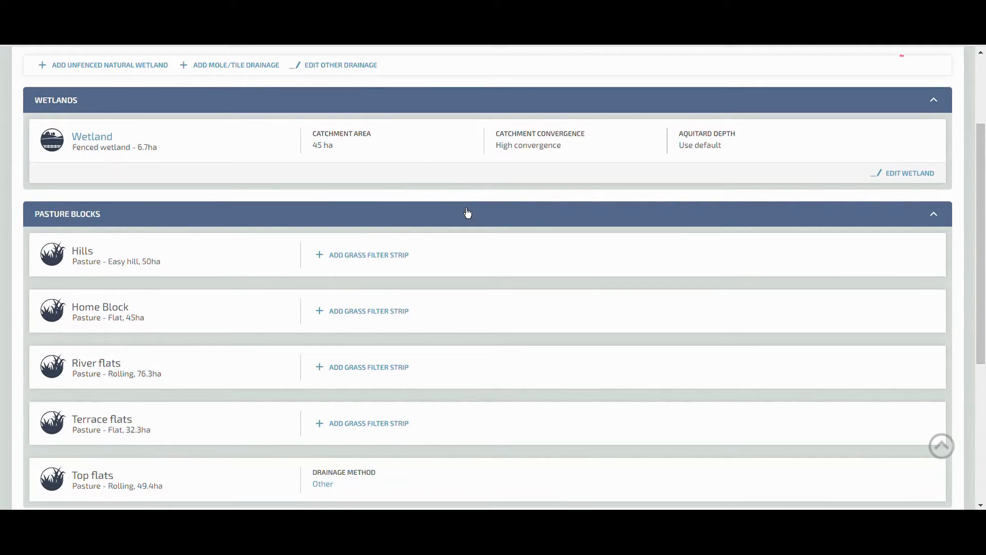
{"action": "scroll", "coordinate": [468, 213], "scroll_direction": "up", "scroll_amount": 3}
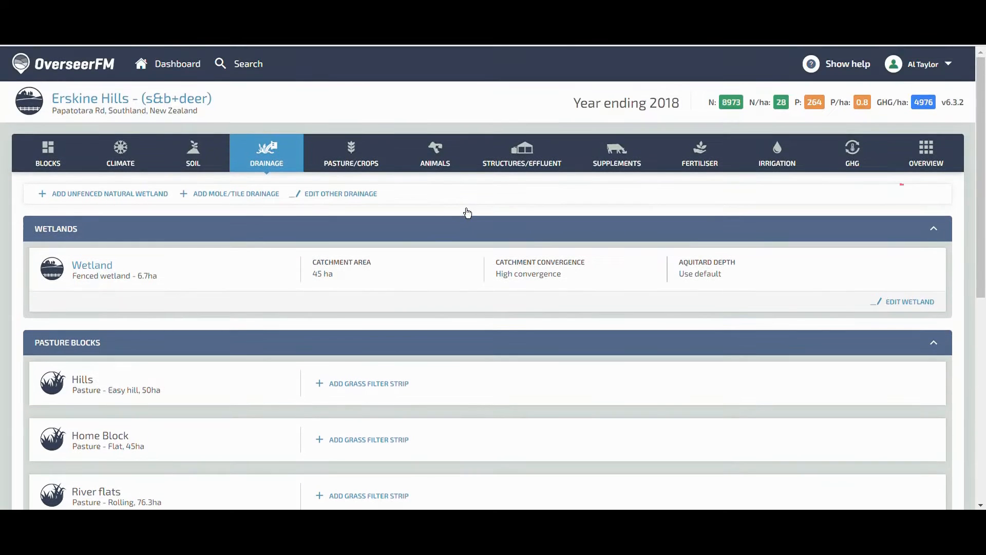
Review the pasture/crops summary, fodder crop rotation and each block's pasture type.
{"action": "left_click", "coordinate": [358, 172]}
{"action": "scroll", "coordinate": [423, 190], "scroll_direction": "down", "scroll_amount": 2}
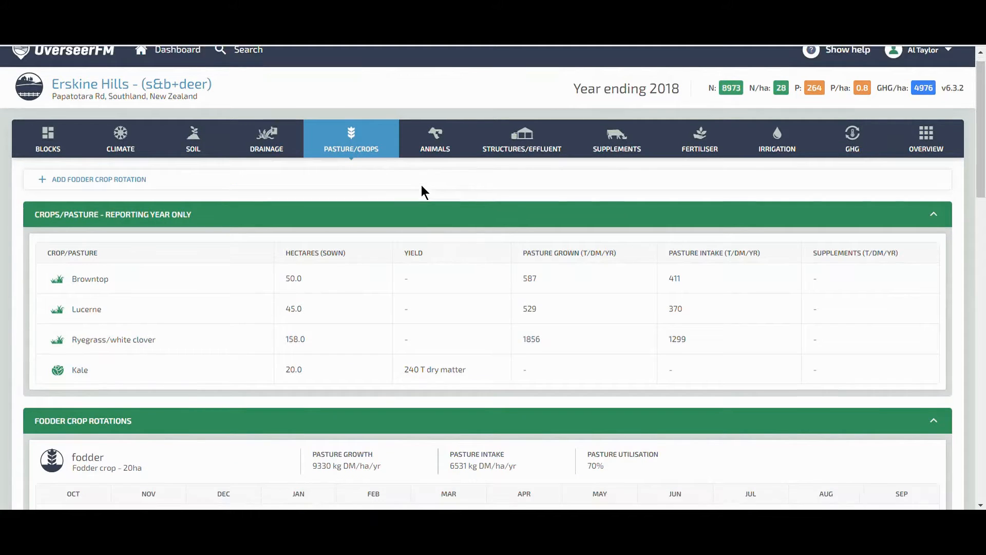
{"action": "scroll", "coordinate": [423, 191], "scroll_direction": "down", "scroll_amount": 3}
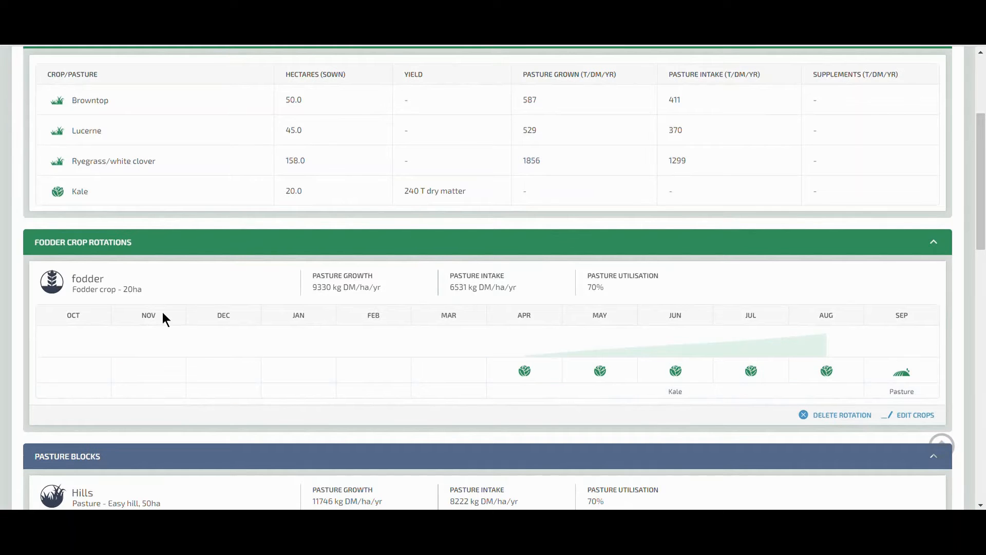
{"action": "scroll", "coordinate": [163, 314], "scroll_direction": "down", "scroll_amount": 12}
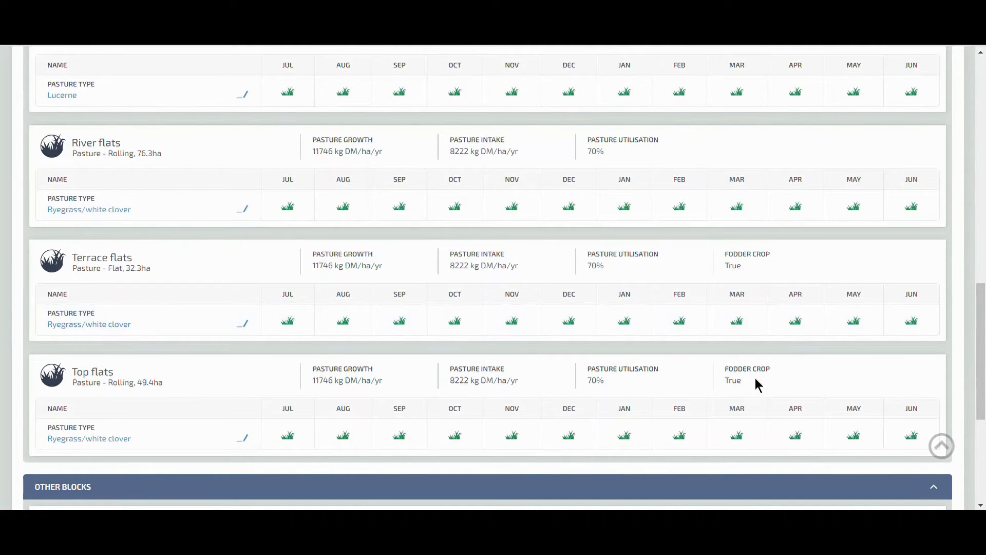
{"action": "scroll", "coordinate": [756, 380], "scroll_direction": "up", "scroll_amount": 15}
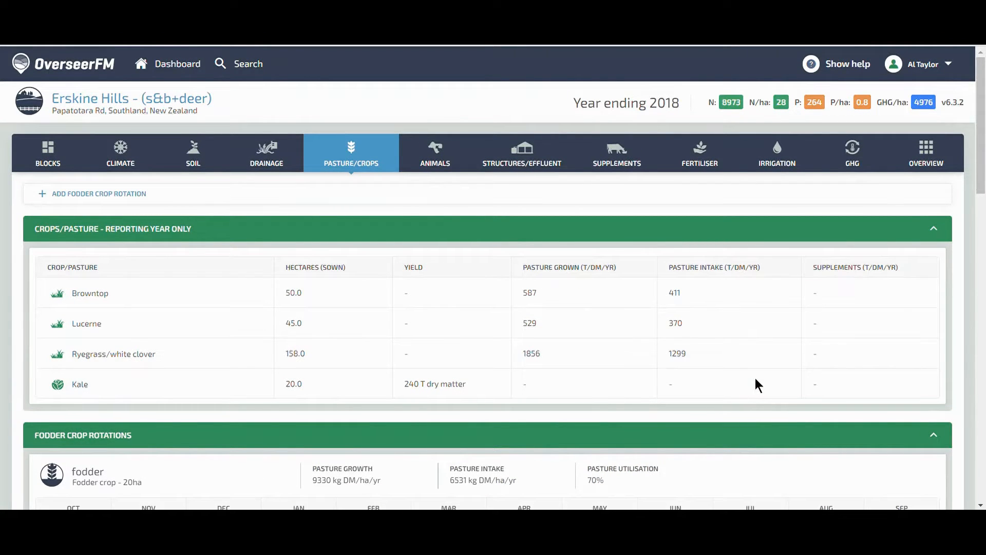
Open the Beef/dairy grazing enterprise and review its livestock, livestock events and health supplements.
{"action": "left_click", "coordinate": [452, 167]}
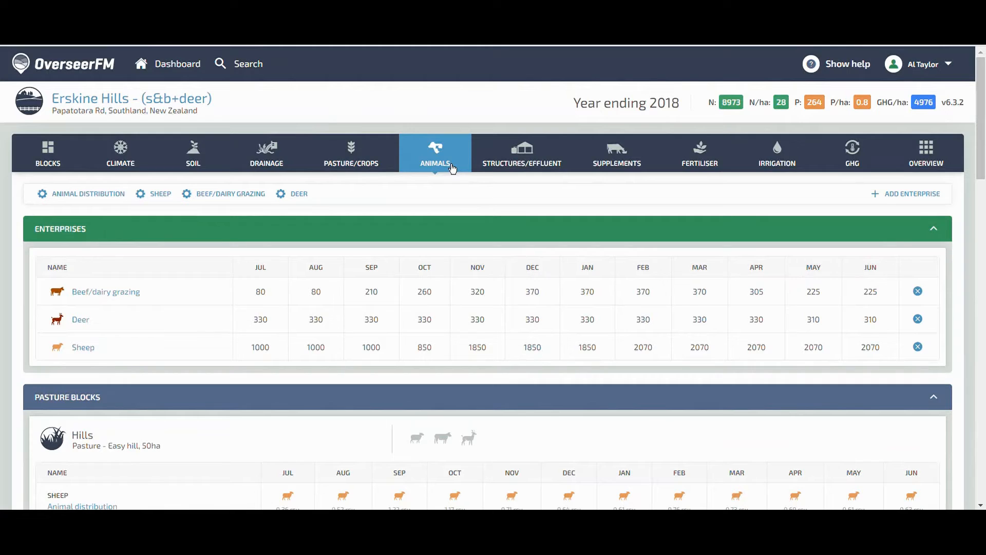
{"action": "scroll", "coordinate": [546, 231], "scroll_direction": "down", "scroll_amount": 3}
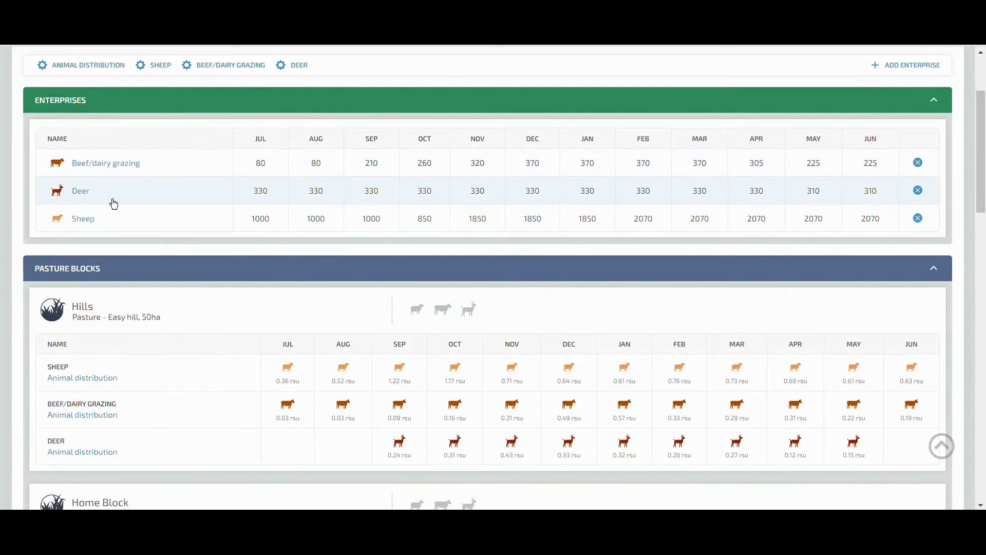
{"action": "left_click", "coordinate": [104, 169]}
{"action": "scroll", "coordinate": [132, 236], "scroll_direction": "down", "scroll_amount": 6}
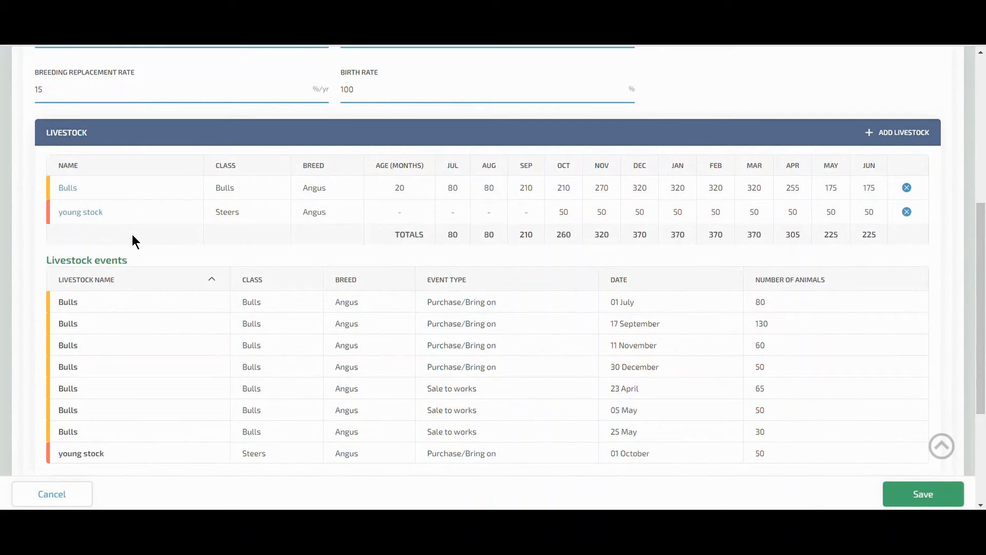
{"action": "scroll", "coordinate": [132, 237], "scroll_direction": "down", "scroll_amount": 3}
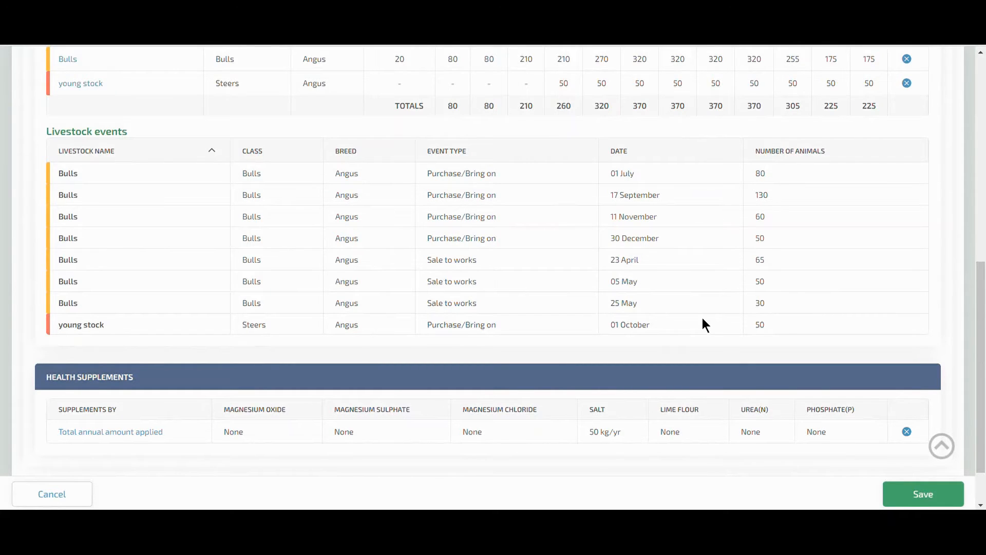
{"action": "scroll", "coordinate": [702, 321], "scroll_direction": "up", "scroll_amount": 3}
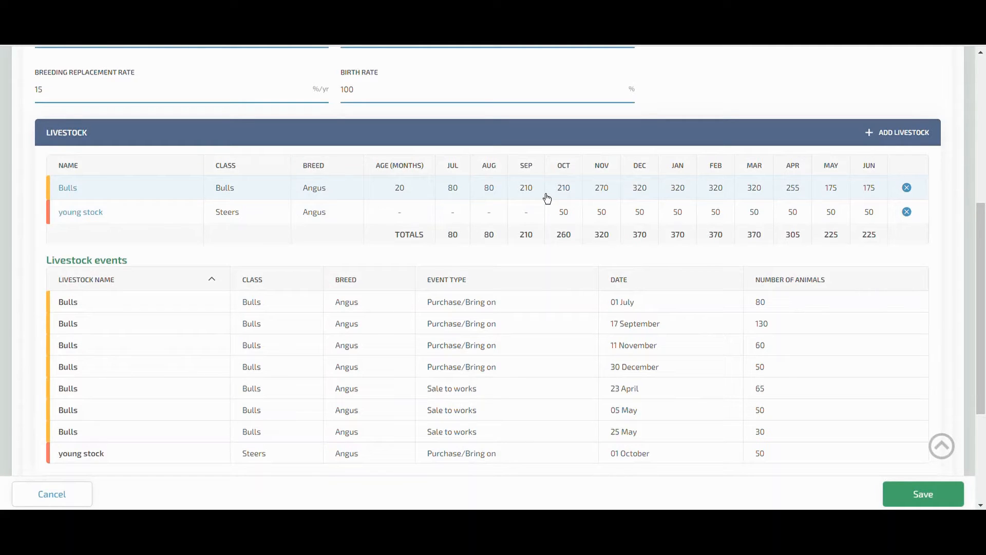
{"action": "scroll", "coordinate": [547, 198], "scroll_direction": "up", "scroll_amount": 6}
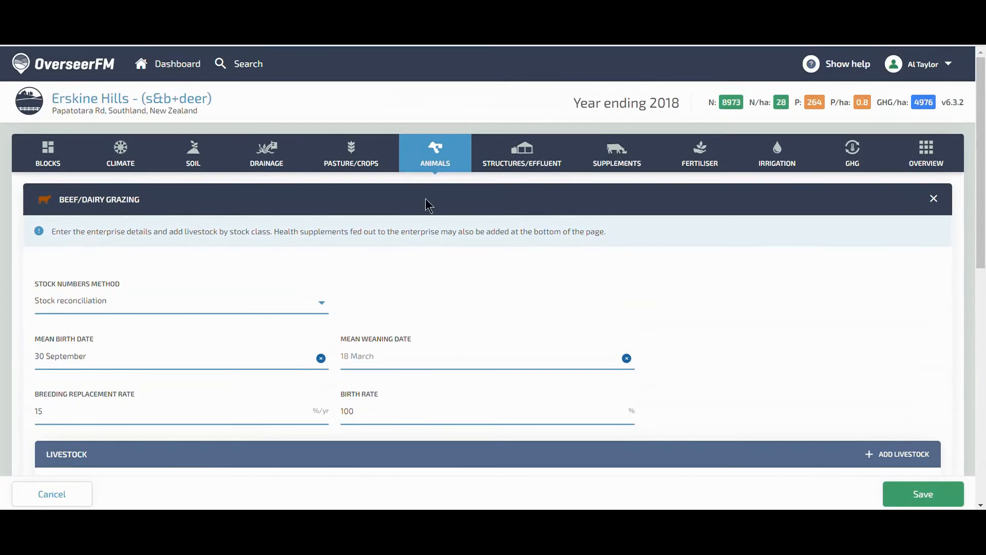
Review the structures/effluent system and where effluent solids are spread on blocks.
{"action": "left_click", "coordinate": [531, 168]}
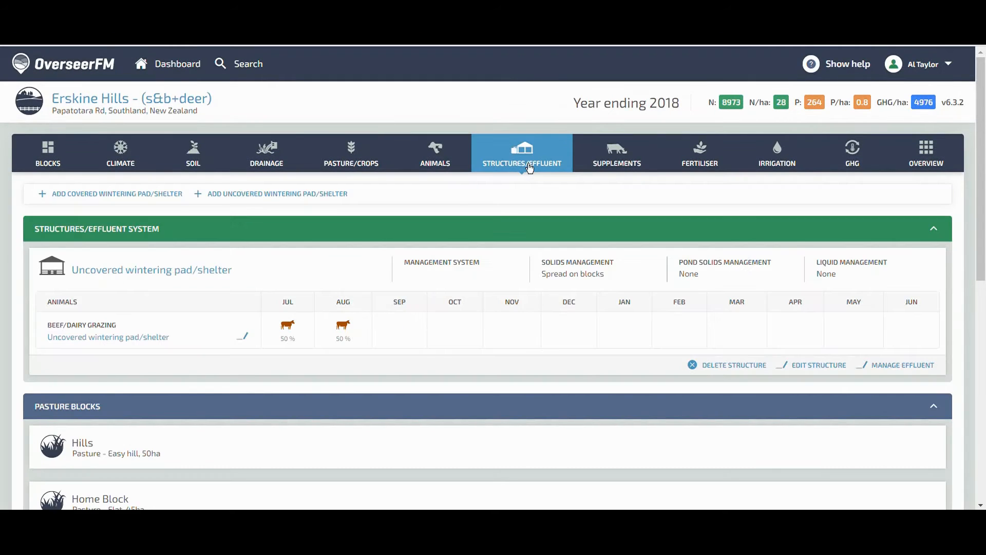
{"action": "scroll", "coordinate": [528, 164], "scroll_direction": "down", "scroll_amount": 2}
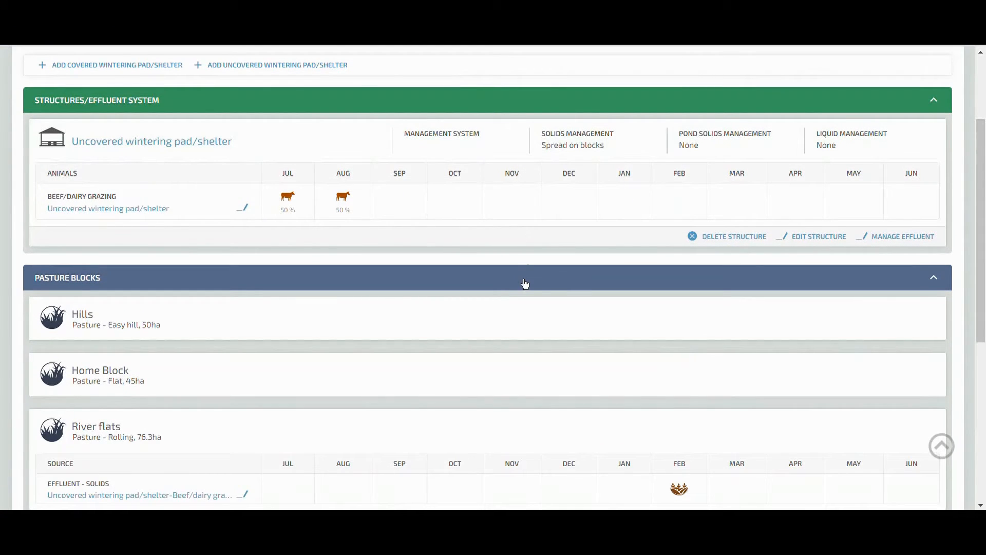
{"action": "scroll", "coordinate": [525, 284], "scroll_direction": "up", "scroll_amount": 1}
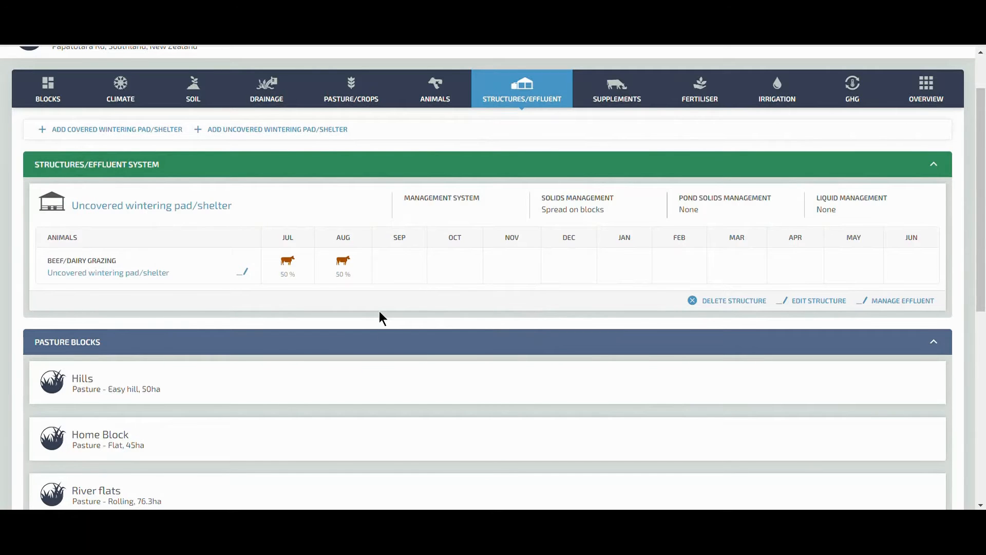
{"action": "scroll", "coordinate": [380, 313], "scroll_direction": "down", "scroll_amount": 1}
{"action": "scroll", "coordinate": [383, 318], "scroll_direction": "up", "scroll_amount": 1}
{"action": "scroll", "coordinate": [381, 313], "scroll_direction": "down", "scroll_amount": 3}
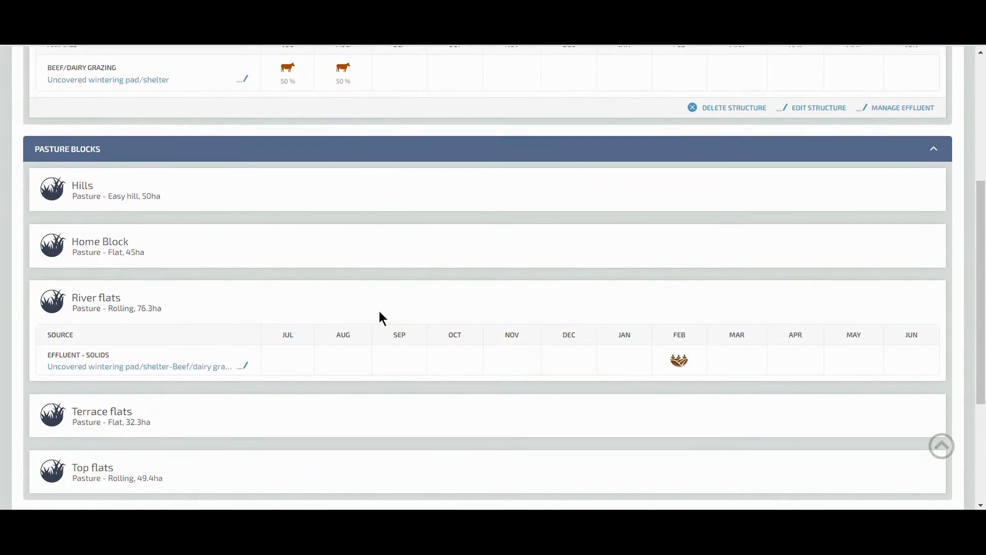
{"action": "scroll", "coordinate": [380, 315], "scroll_direction": "down", "scroll_amount": 1}
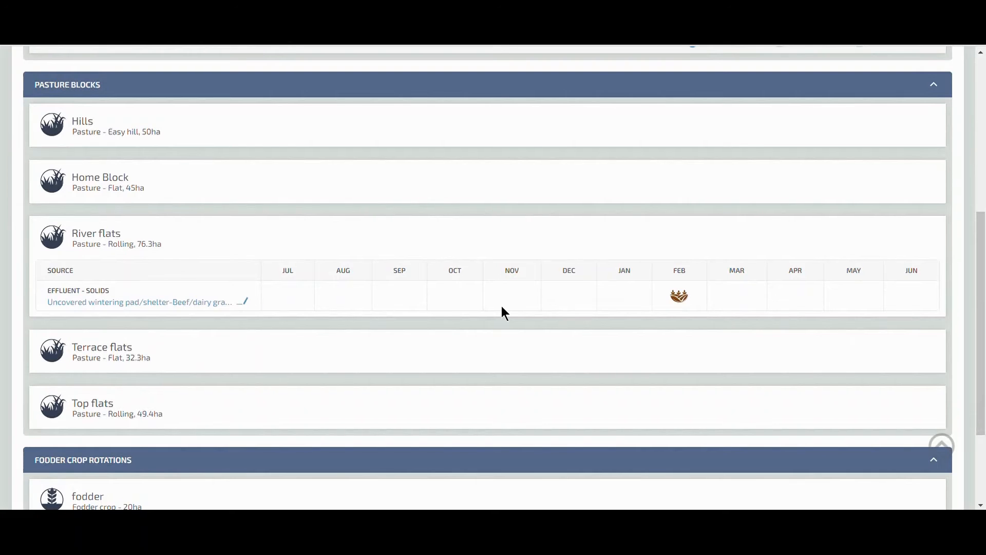
{"action": "scroll", "coordinate": [502, 306], "scroll_direction": "up", "scroll_amount": 4}
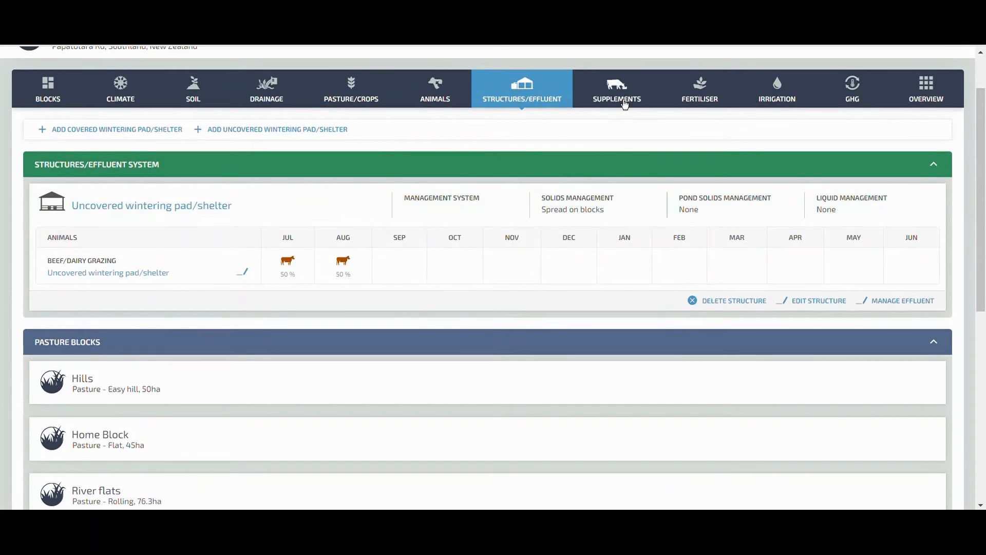
Start adding an imported feed supplement with the source set to Purchased.
{"action": "left_click", "coordinate": [625, 103]}
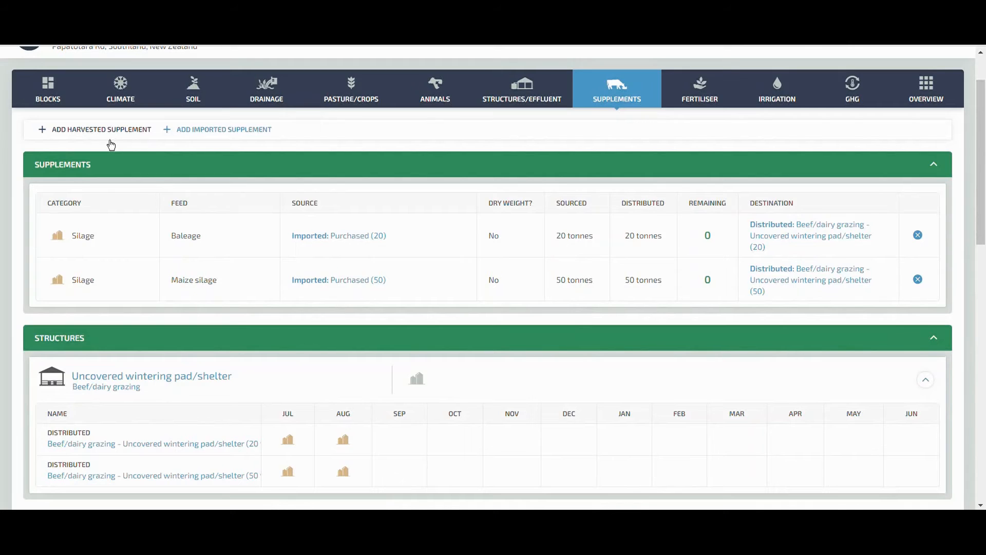
{"action": "left_click", "coordinate": [227, 134]}
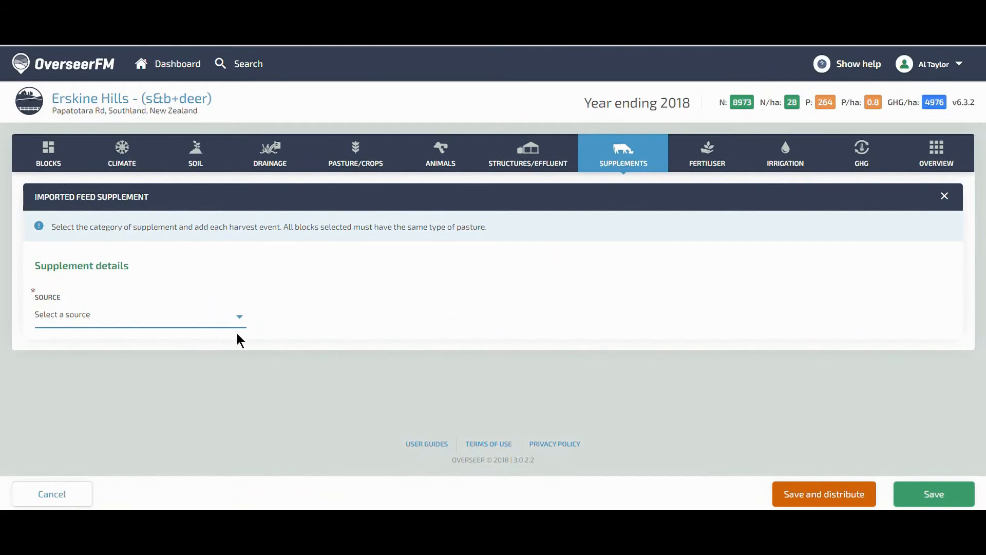
{"action": "left_click", "coordinate": [241, 318]}
{"action": "left_click", "coordinate": [208, 340]}
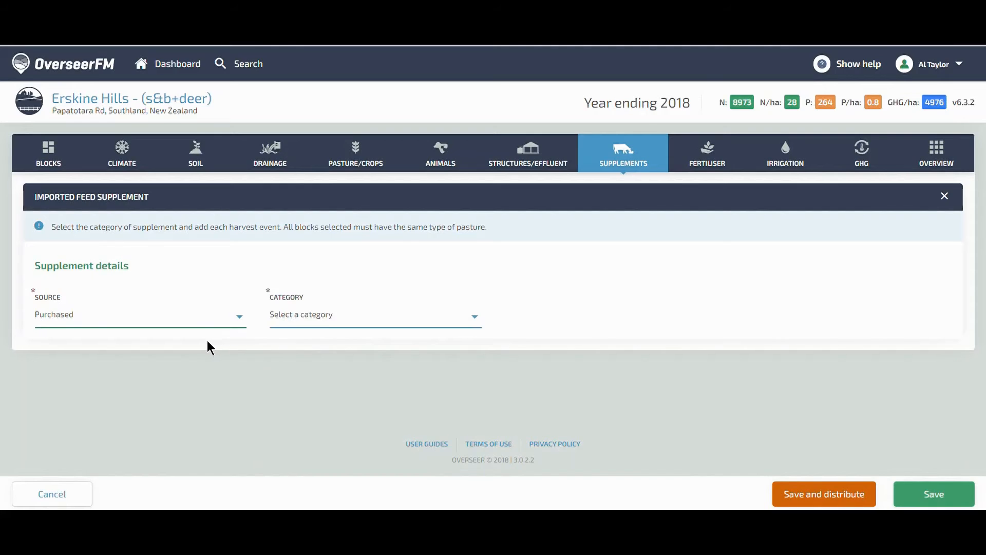
{"action": "left_click", "coordinate": [319, 322]}
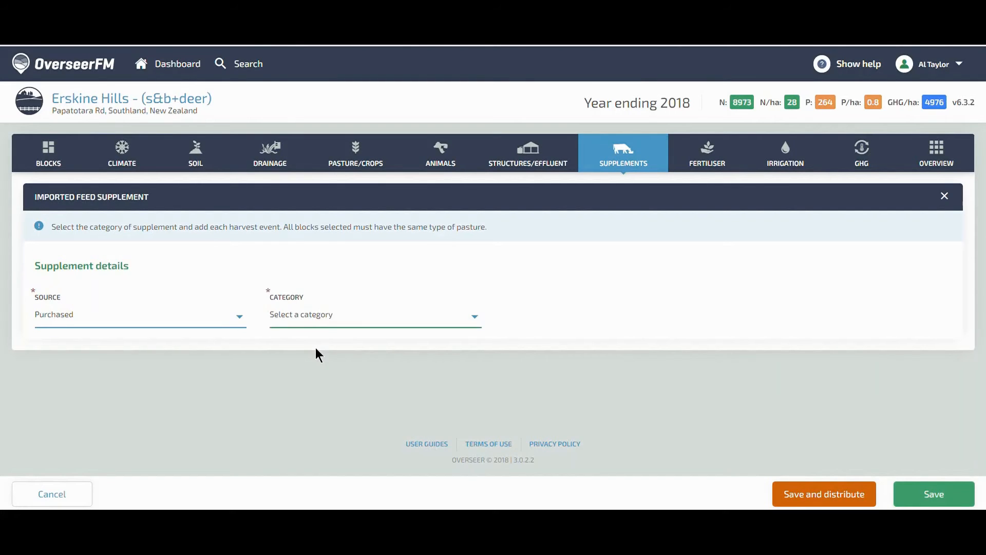
Open the fertiliser section and open the create fertiliser product dialog, closing it without adding a product.
{"action": "left_click", "coordinate": [707, 159]}
{"action": "left_click", "coordinate": [555, 86]}
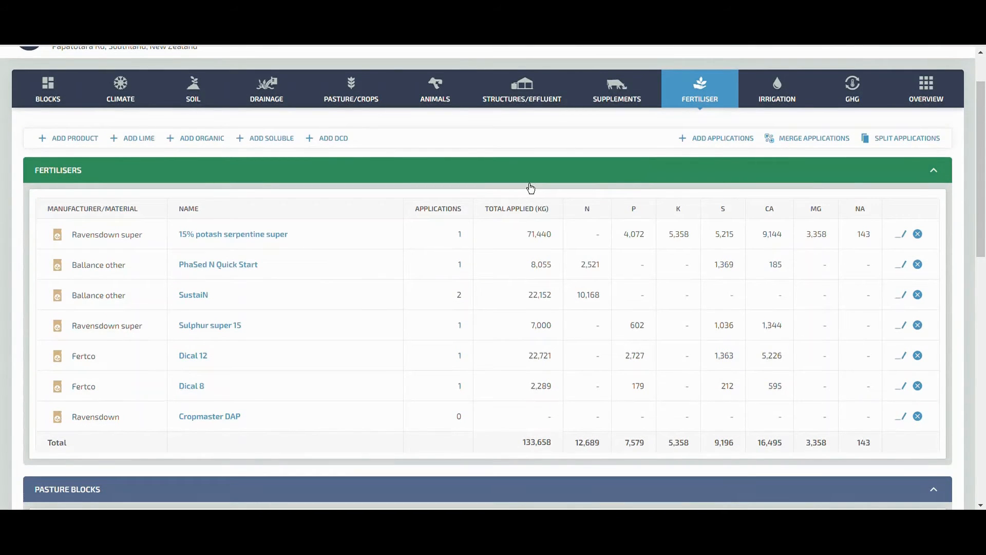
{"action": "left_click", "coordinate": [95, 137]}
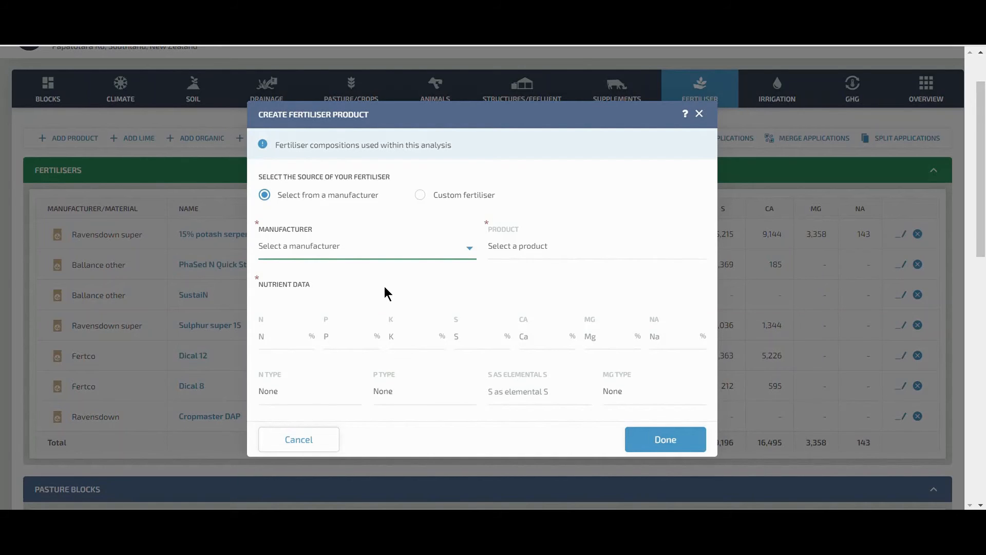
{"action": "left_click", "coordinate": [319, 445]}
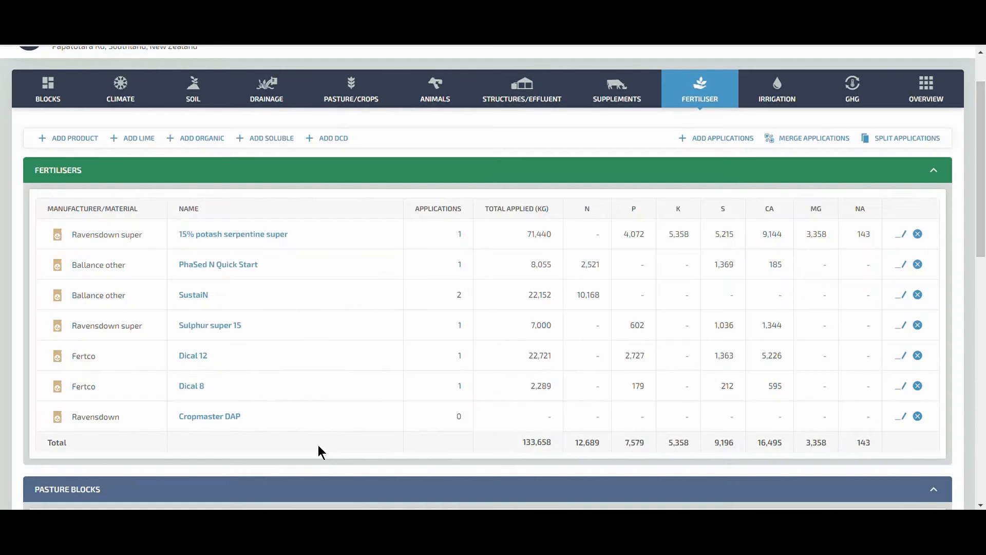
Review the pasture blocks' fertiliser applications, expanding River flats to see each product's monthly rates.
{"action": "scroll", "coordinate": [450, 327], "scroll_direction": "down", "scroll_amount": 2}
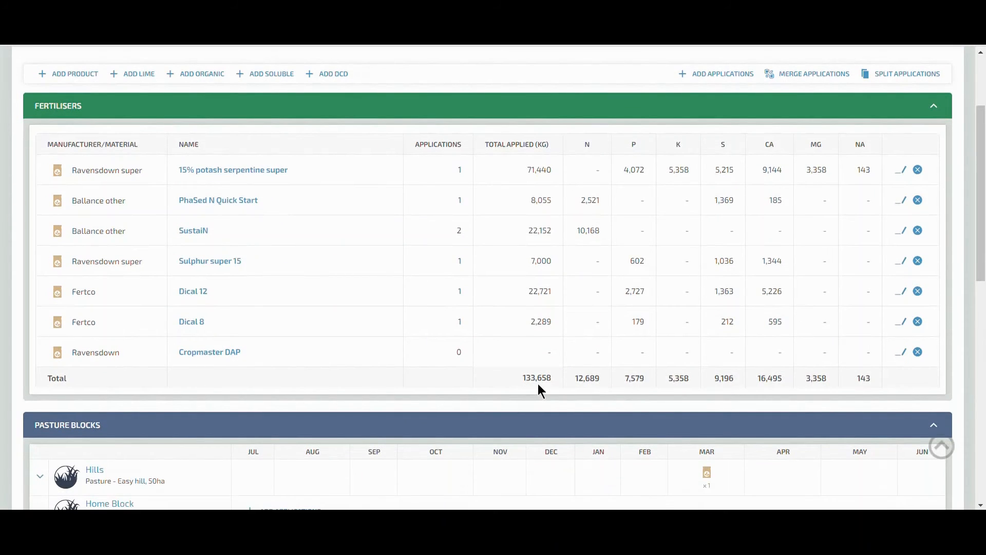
{"action": "scroll", "coordinate": [538, 385], "scroll_direction": "down", "scroll_amount": 5}
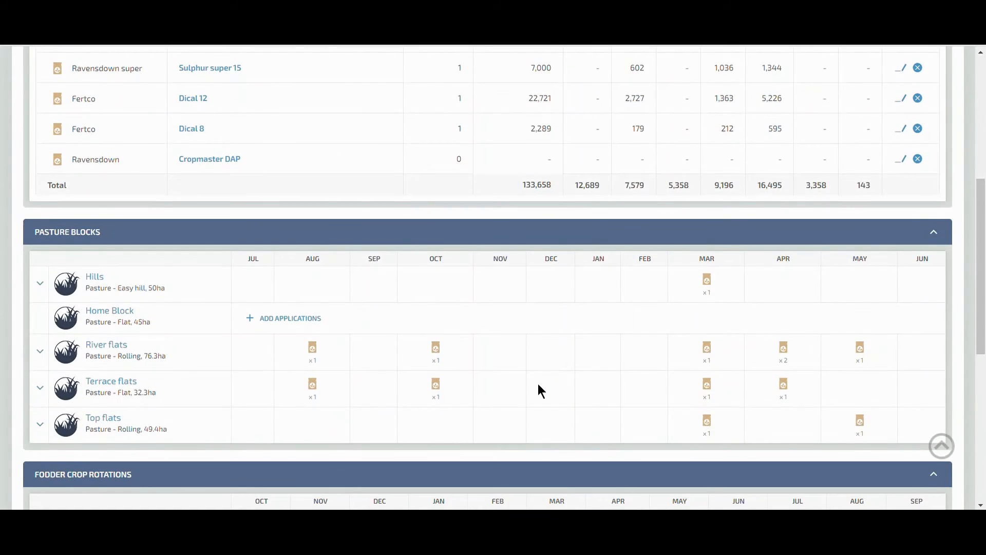
{"action": "left_click", "coordinate": [41, 353]}
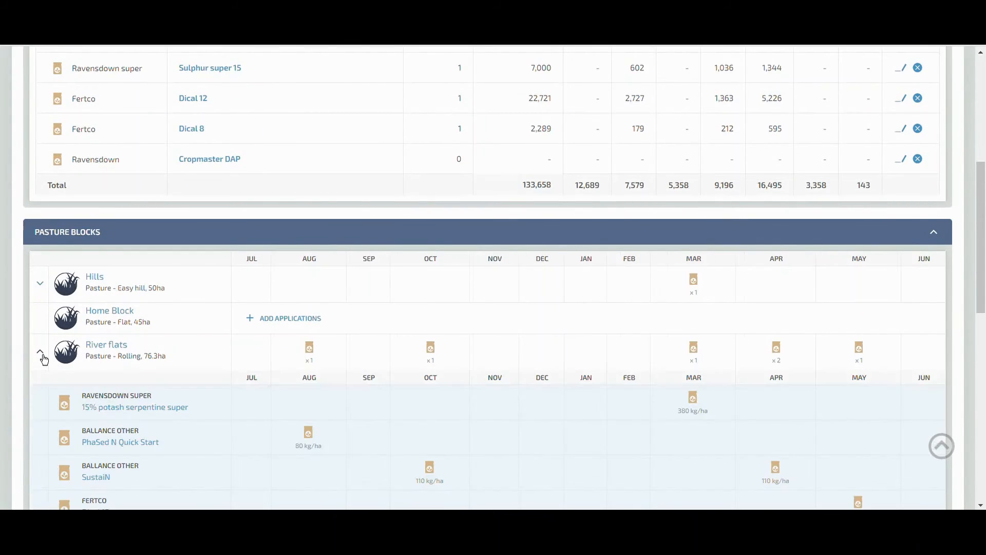
{"action": "scroll", "coordinate": [117, 349], "scroll_direction": "down", "scroll_amount": 3}
{"action": "scroll", "coordinate": [117, 345], "scroll_direction": "down", "scroll_amount": 2}
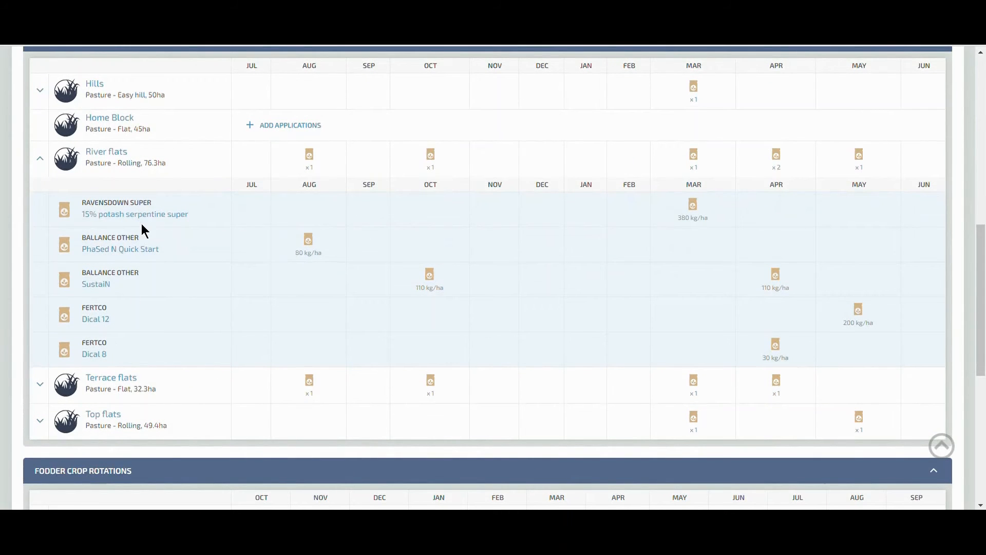
{"action": "scroll", "coordinate": [153, 335], "scroll_direction": "up", "scroll_amount": 10}
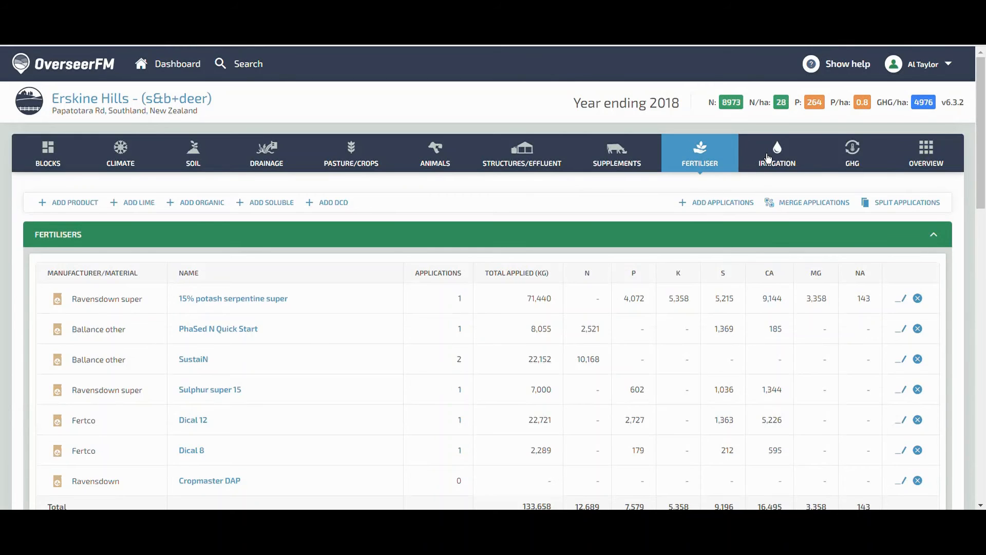
Open the irrigation section and review the Pivot 1 system's details, irrigated blocks and irrigation activities.
{"action": "left_click", "coordinate": [768, 158]}
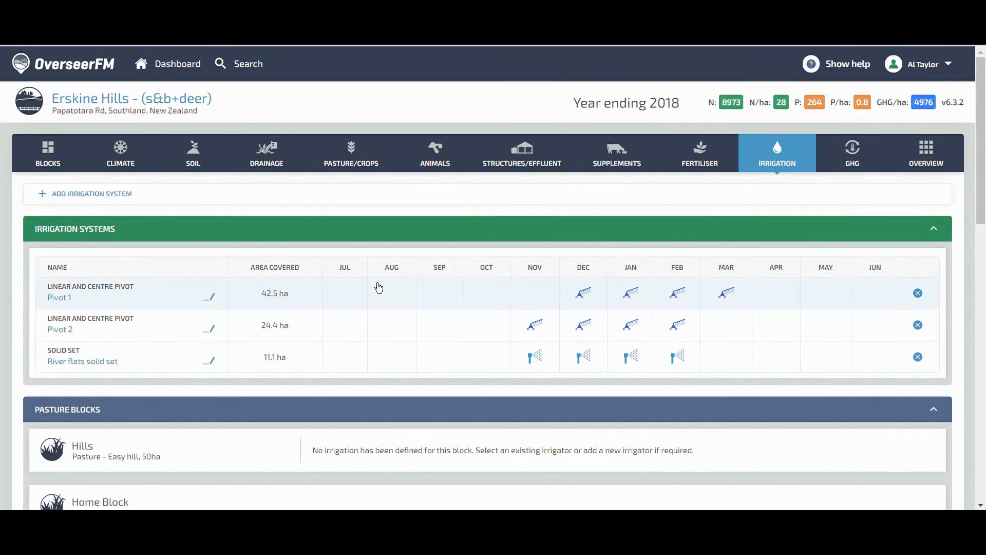
{"action": "left_click", "coordinate": [63, 298]}
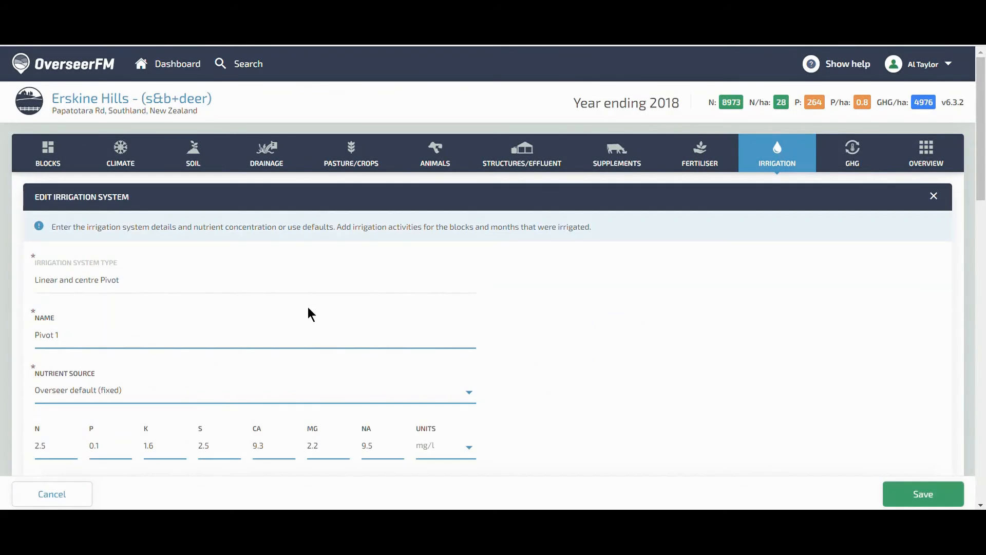
{"action": "scroll", "coordinate": [310, 311], "scroll_direction": "down", "scroll_amount": 5}
{"action": "scroll", "coordinate": [313, 311], "scroll_direction": "down", "scroll_amount": 8}
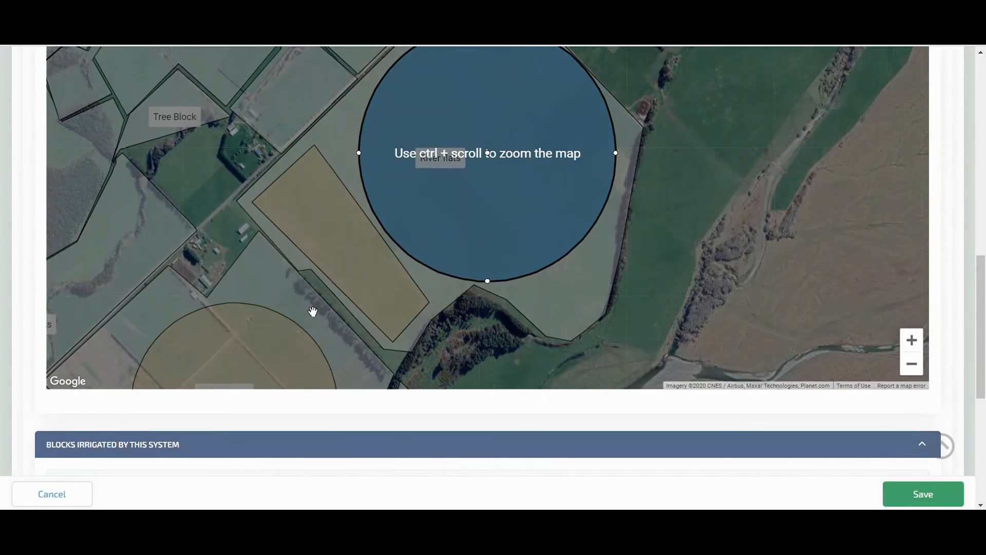
{"action": "scroll", "coordinate": [313, 311], "scroll_direction": "down", "scroll_amount": 5}
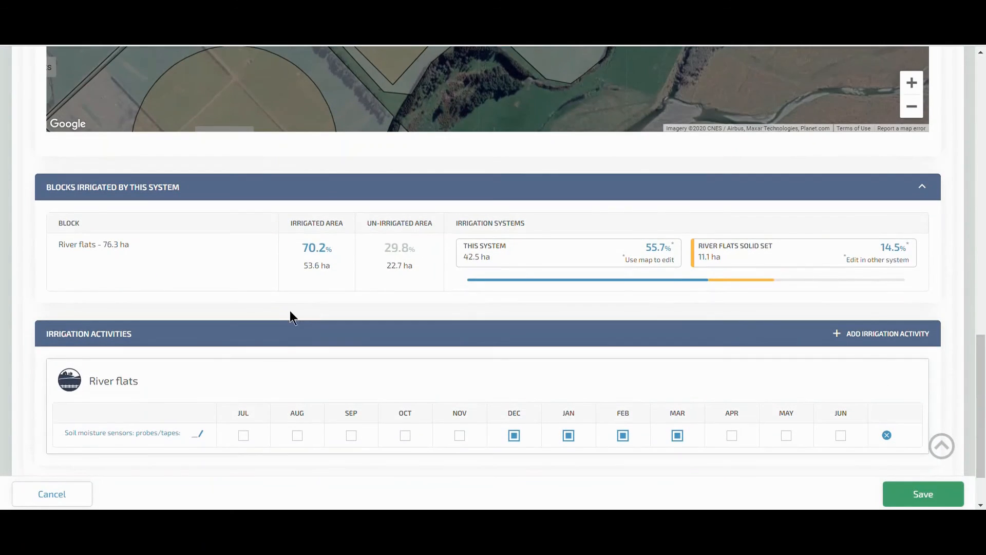
{"action": "scroll", "coordinate": [386, 364], "scroll_direction": "up", "scroll_amount": 15}
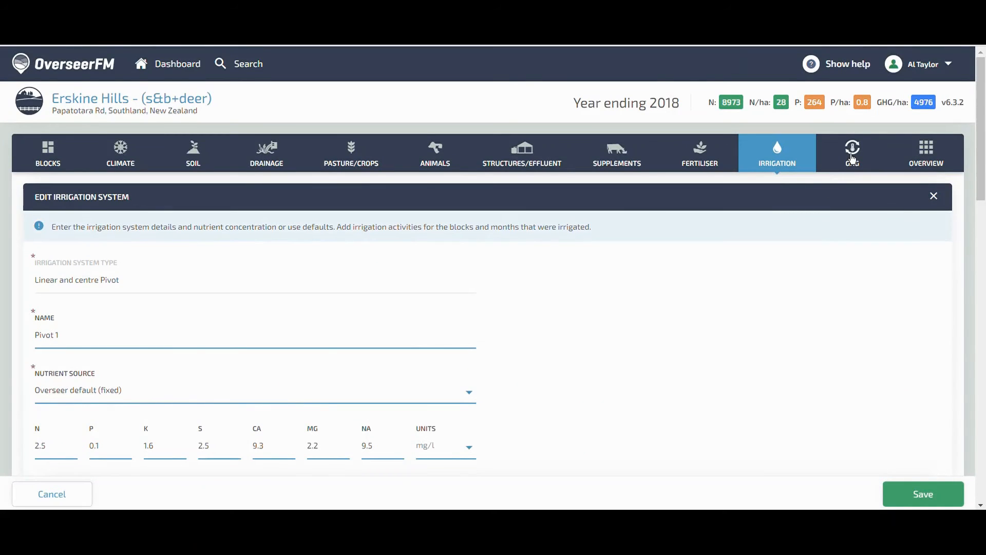
Review the greenhouse gas energy footprint section, then open the analysis overview report.
{"action": "left_click", "coordinate": [852, 158]}
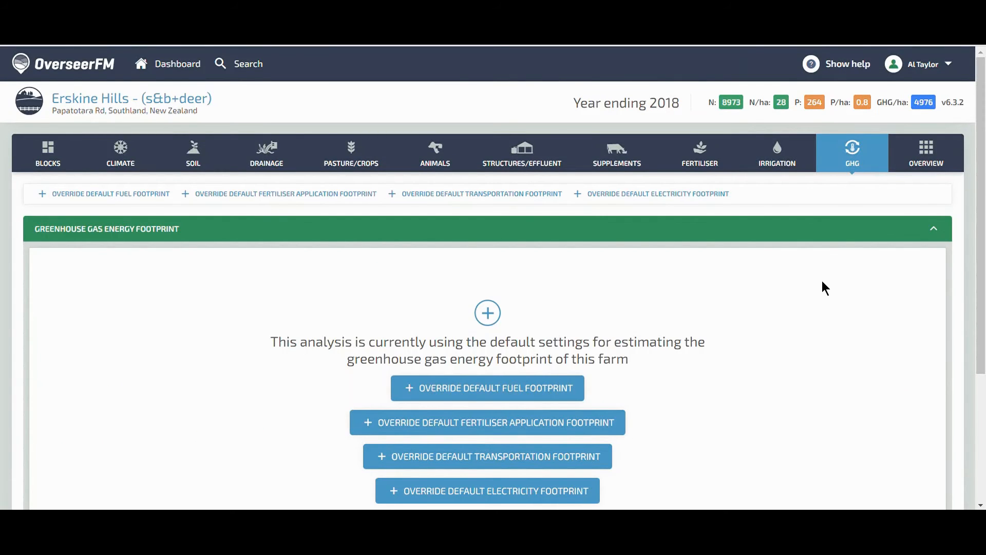
{"action": "scroll", "coordinate": [824, 291], "scroll_direction": "down", "scroll_amount": 1}
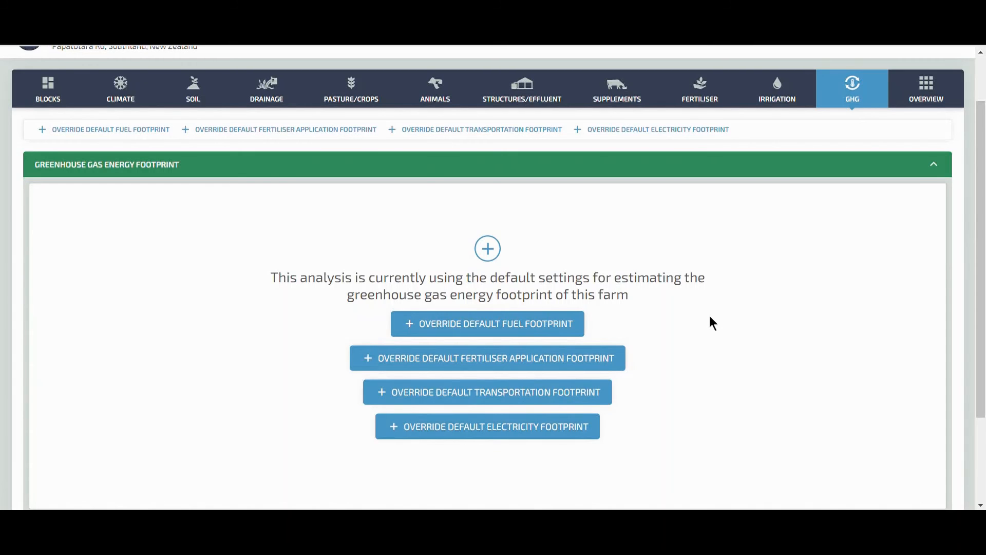
{"action": "scroll", "coordinate": [713, 323], "scroll_direction": "down", "scroll_amount": 1}
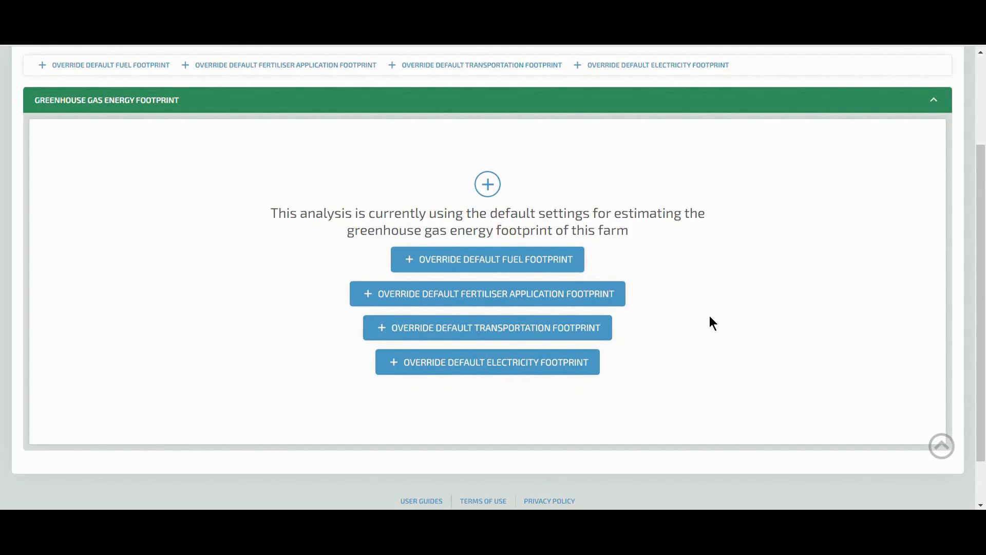
{"action": "scroll", "coordinate": [711, 317], "scroll_direction": "up", "scroll_amount": 3}
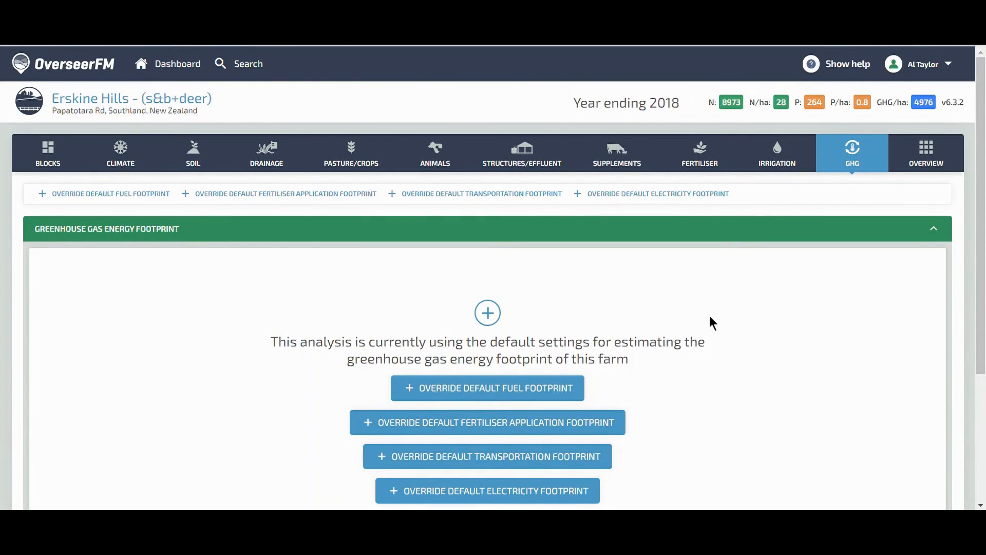
{"action": "scroll", "coordinate": [711, 317], "scroll_direction": "down", "scroll_amount": 1}
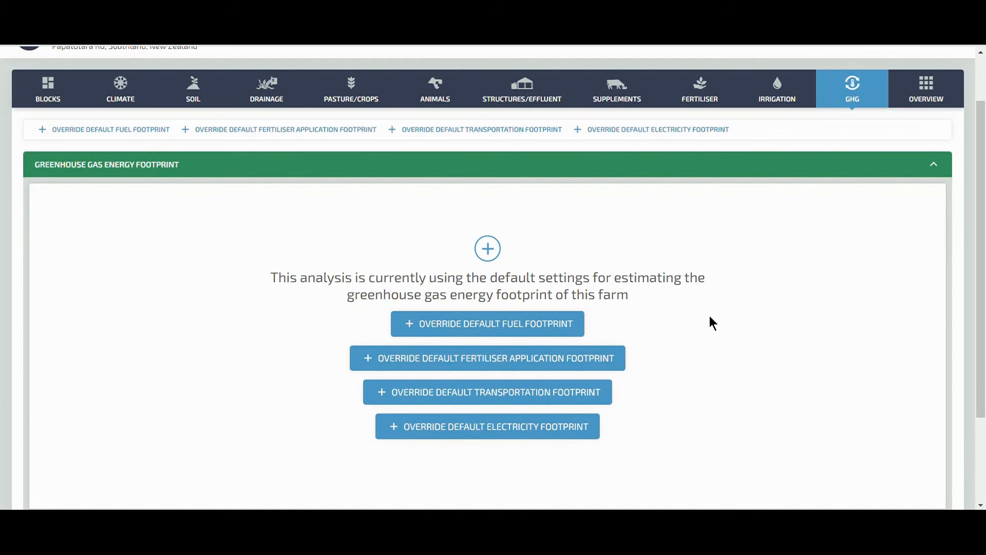
{"action": "left_click", "coordinate": [935, 111]}
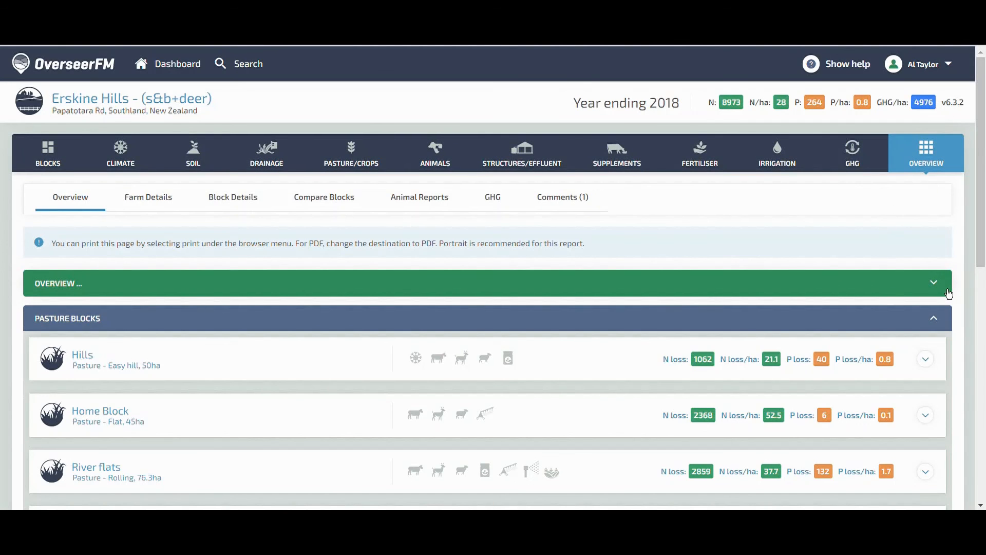